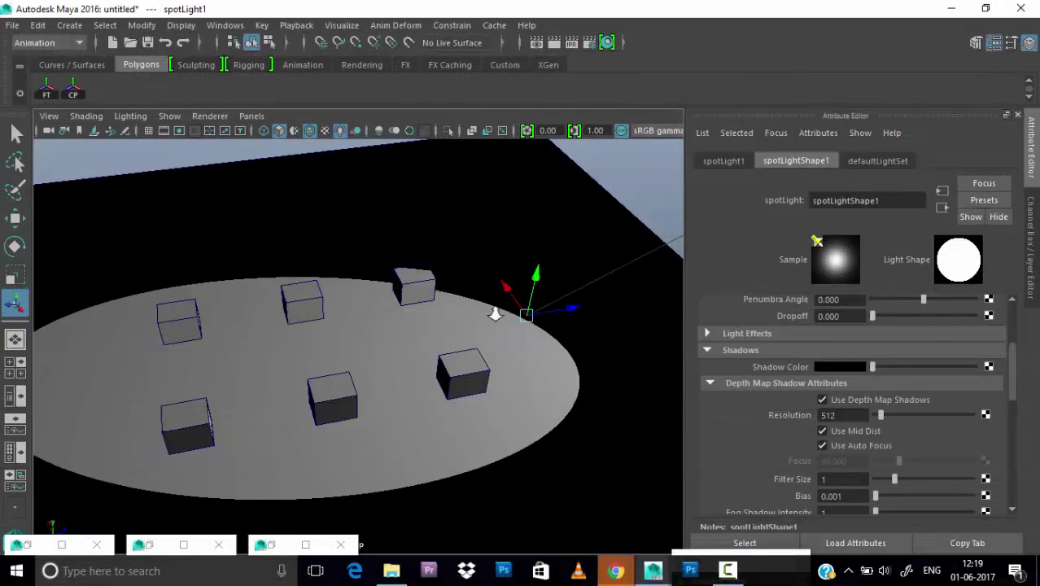
# Switch to the Move tool, reframe the view on the cubes, then select spotLight1 and delete it.
pyautogui.press('w')
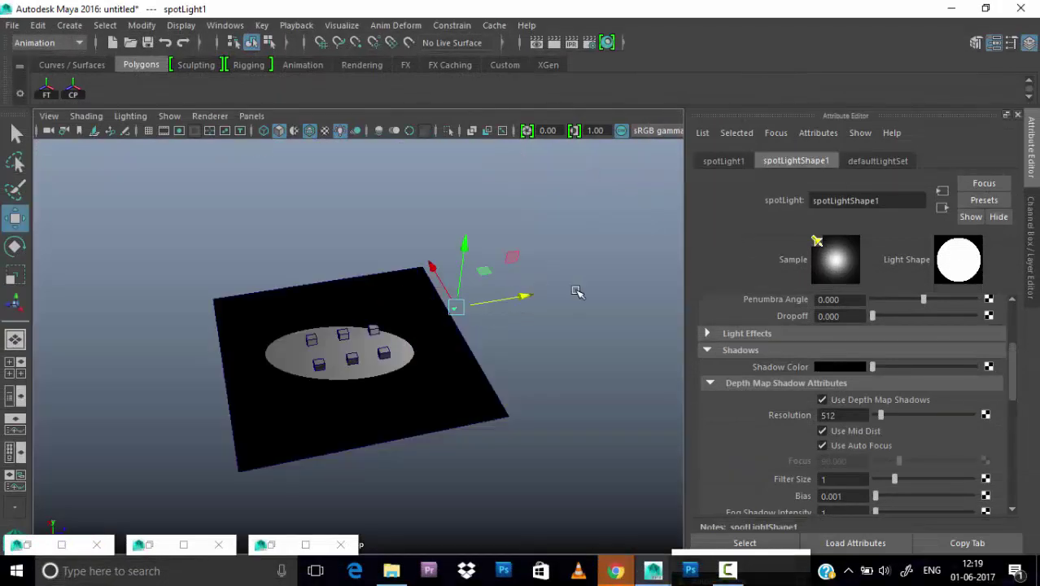
pyautogui.click(574, 297)
pyautogui.keyDown('alt'); pyautogui.moveTo(407, 309); pyautogui.dragTo(371, 286); pyautogui.keyUp('alt')
pyautogui.keyDown('alt'); pyautogui.moveTo(371, 286); pyautogui.dragTo(545, 348, button='right'); pyautogui.keyUp('alt')
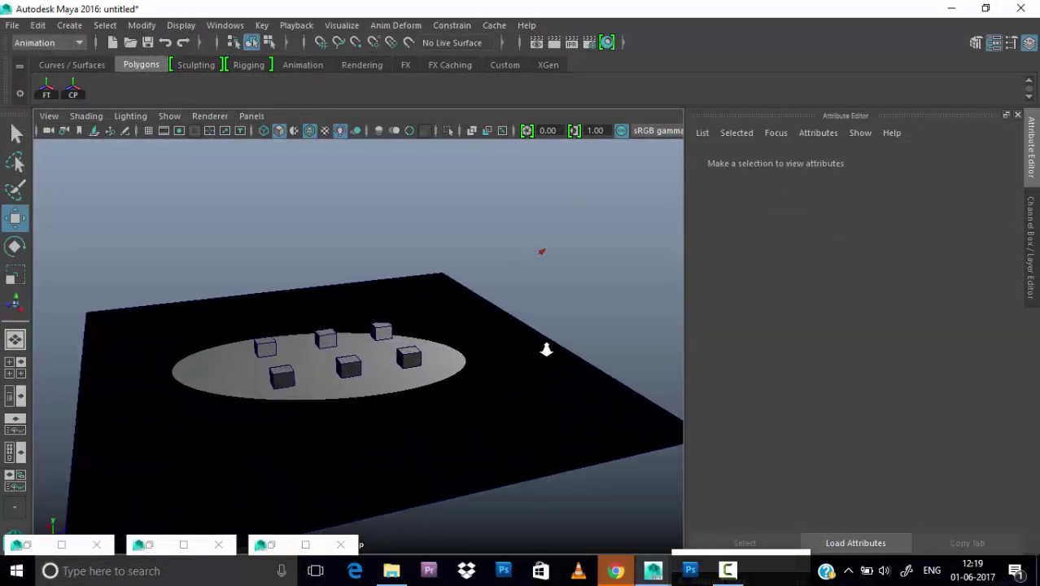
pyautogui.click(563, 235)
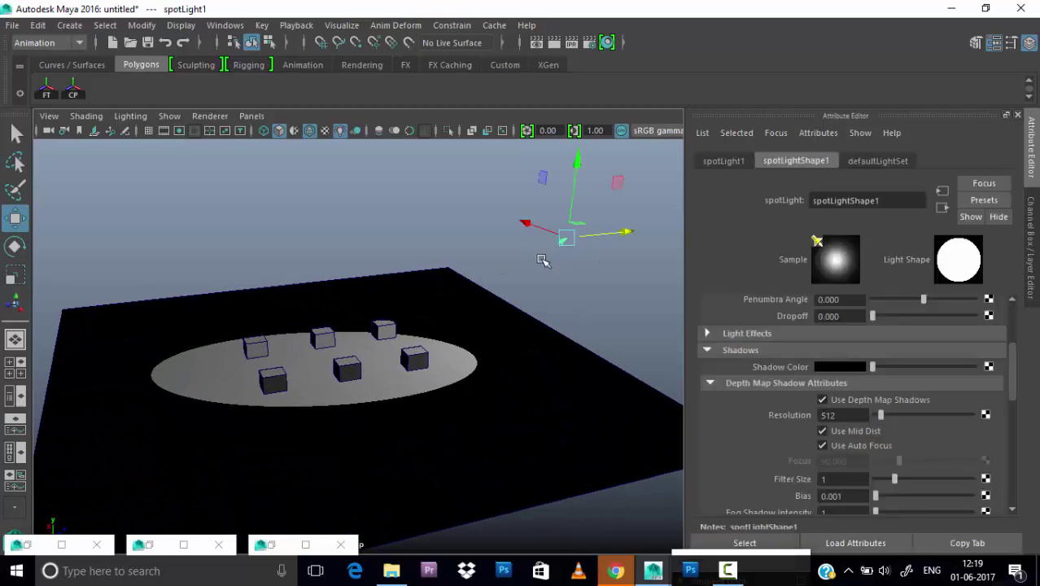
pyautogui.press('Delete')
# Tumble and zoom the camera to a near top-down view of the six darkened cubes.
pyautogui.scroll(-3, 496, 270)
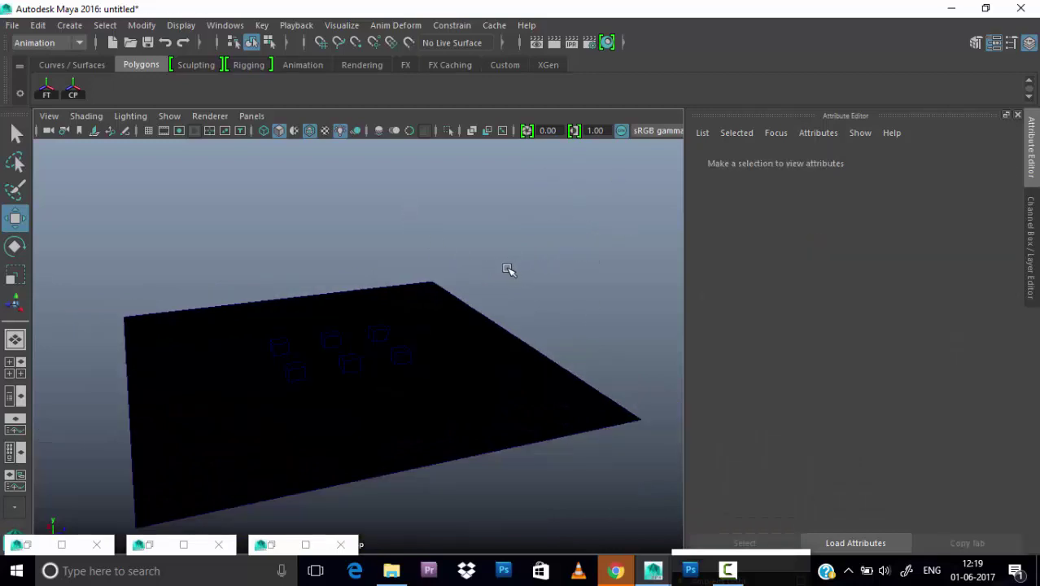
pyautogui.keyDown('alt'); pyautogui.moveTo(508, 272); pyautogui.dragTo(285, 360); pyautogui.keyUp('alt')
pyautogui.keyDown('alt'); pyautogui.moveTo(285, 359); pyautogui.dragTo(502, 422, button='right'); pyautogui.keyUp('alt')
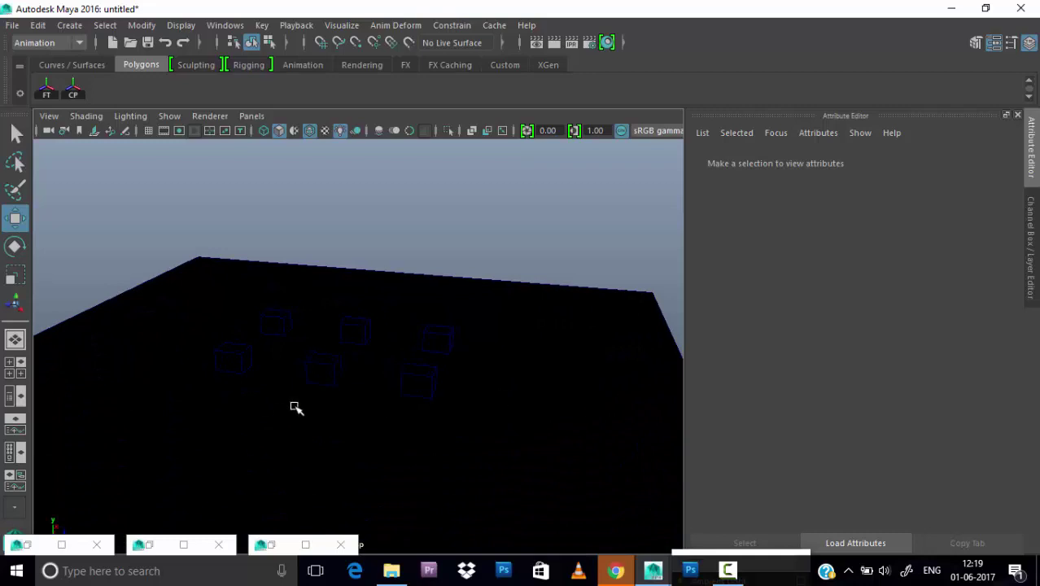
pyautogui.moveTo(296, 407)
pyautogui.keyDown('alt'); pyautogui.mouseDown()
pyautogui.moveTo(286, 323)
pyautogui.moveTo(367, 378)
pyautogui.moveTo(315, 345)
pyautogui.moveTo(427, 377)
pyautogui.moveTo(418, 339)
pyautogui.moveTo(457, 350)
pyautogui.mouseUp(); pyautogui.keyUp('alt')
pyautogui.scroll(2, 432, 382)
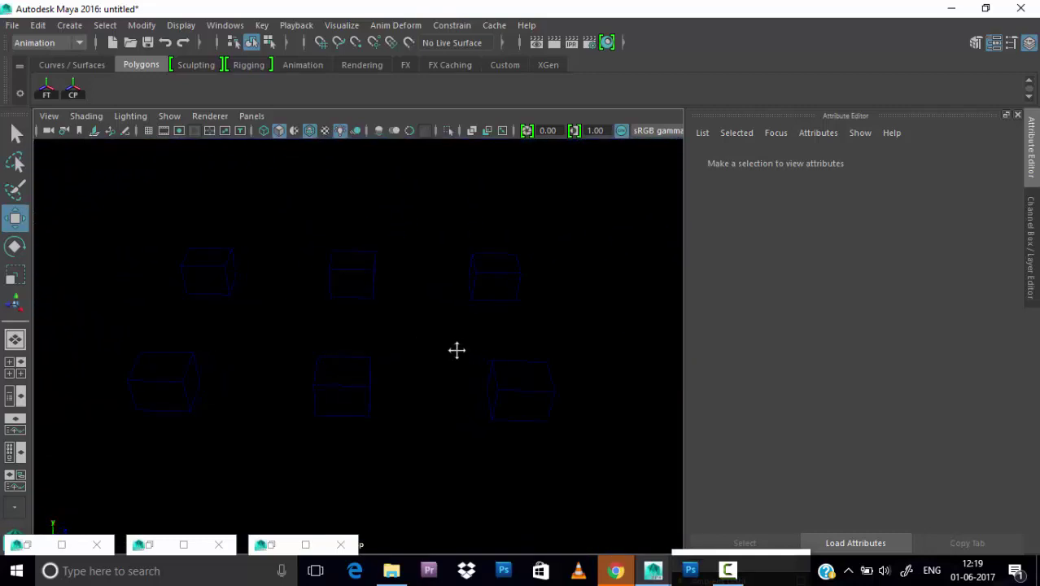
# Show the 960 x 540 resolution gate, dolly out, and test-render the dark scene, minimizing Render View.
pyautogui.click(179, 132)
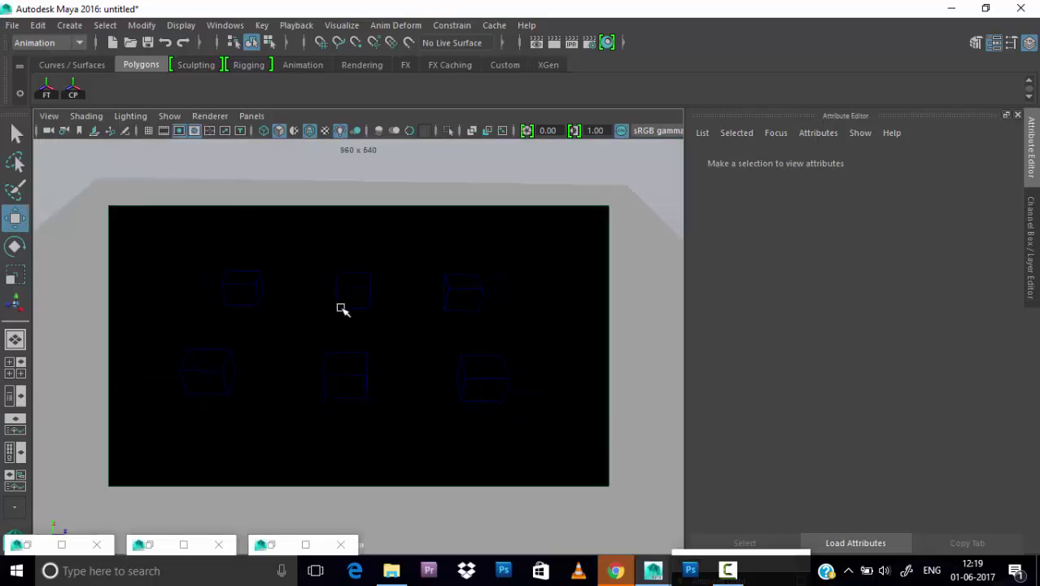
pyautogui.keyDown('alt'); pyautogui.moveTo(377, 348); pyautogui.dragTo(350, 351, button='right'); pyautogui.keyUp('alt')
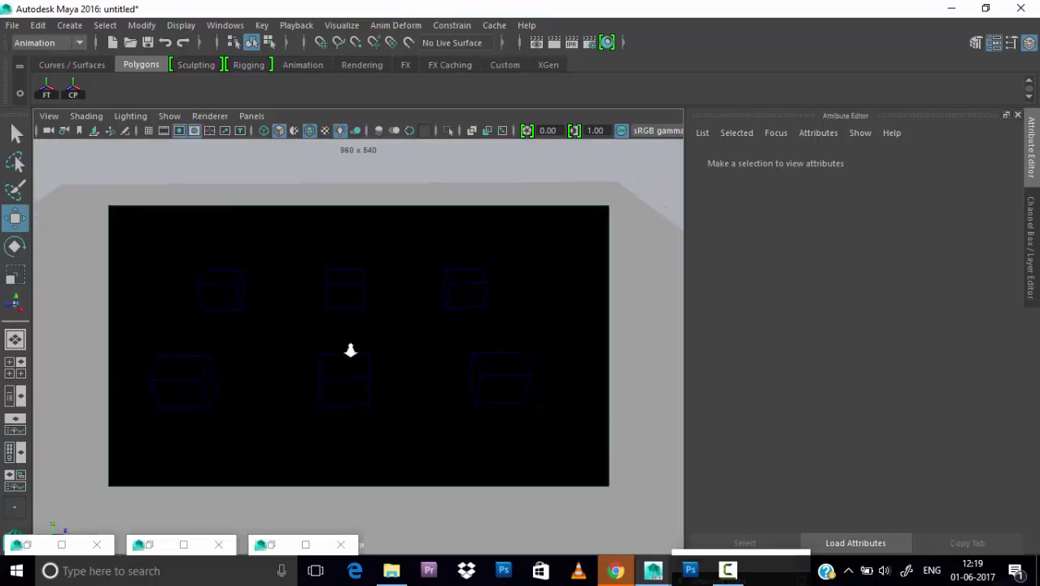
pyautogui.click(557, 43)
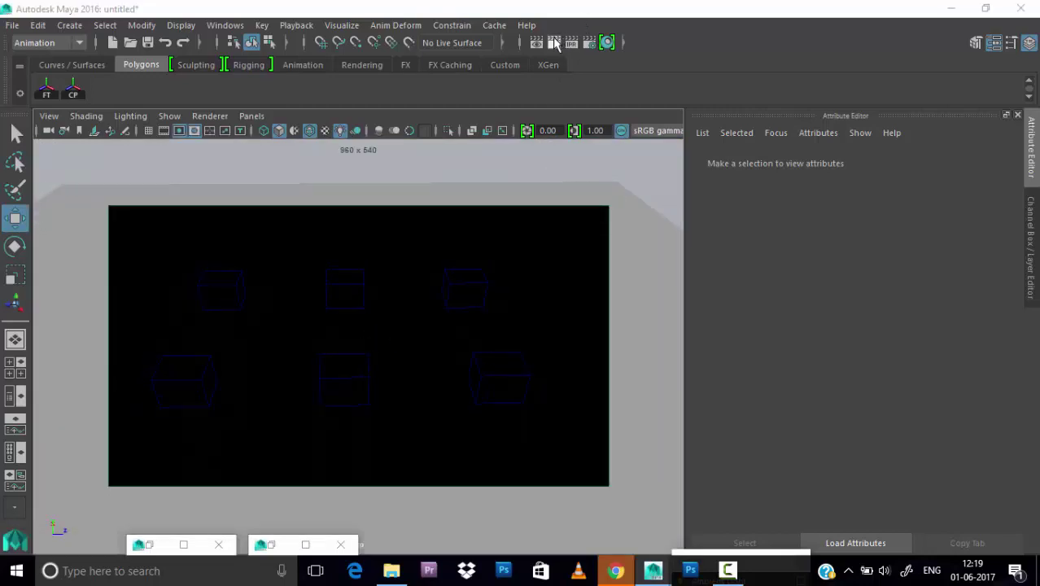
pyautogui.click(584, 39)
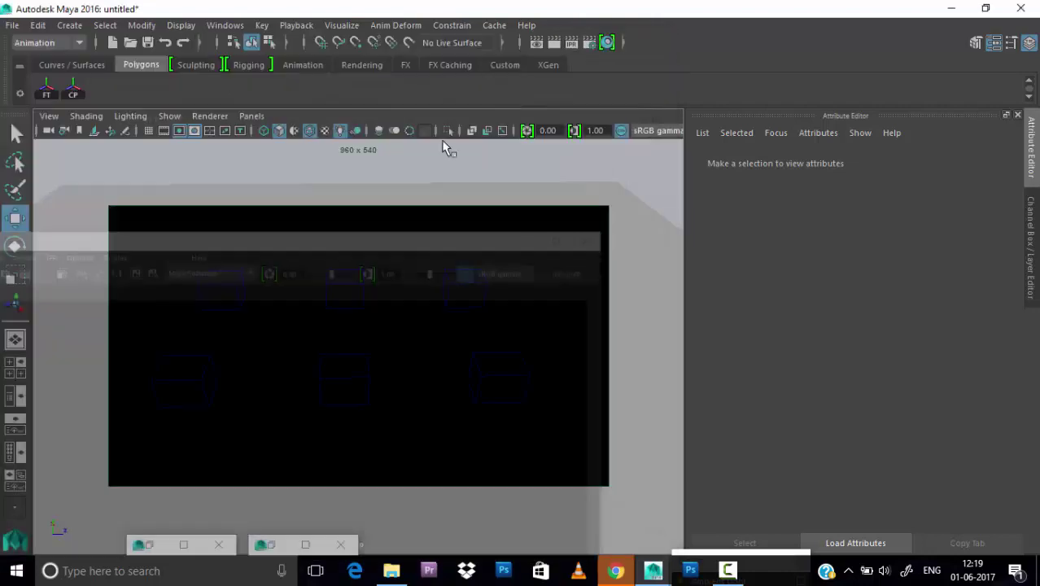
pyautogui.click(69, 25)
pyautogui.moveTo(92, 110)
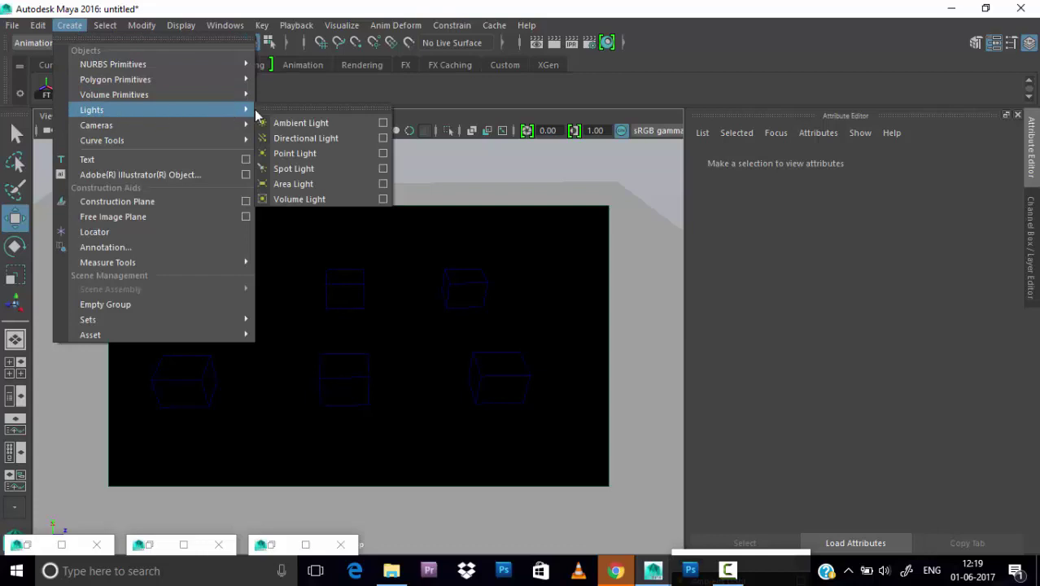
# Add a spot light from Create > Lights and raise it above the cubes.
pyautogui.click(288, 168)
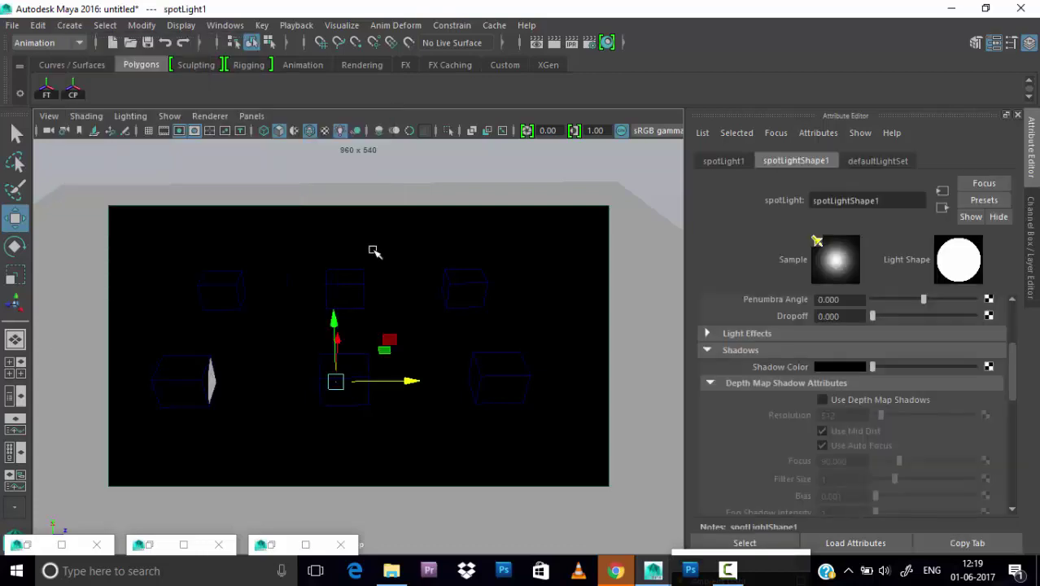
pyautogui.moveTo(339, 325)
pyautogui.mouseDown()
pyautogui.moveTo(348, 252)
pyautogui.moveTo(370, 285)
pyautogui.moveTo(547, 301)
pyautogui.mouseUp()
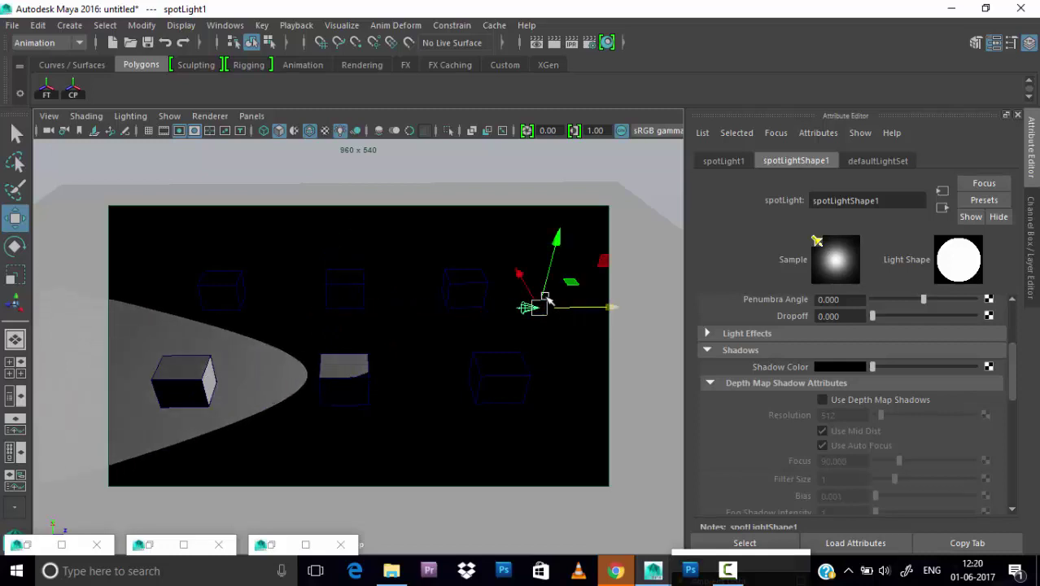
pyautogui.moveTo(558, 249)
pyautogui.mouseDown()
pyautogui.moveTo(563, 208)
pyautogui.moveTo(556, 215)
pyautogui.moveTo(563, 225)
pyautogui.moveTo(580, 179)
pyautogui.moveTo(575, 364)
pyautogui.moveTo(575, 294)
pyautogui.moveTo(552, 234)
pyautogui.moveTo(550, 254)
pyautogui.mouseUp()
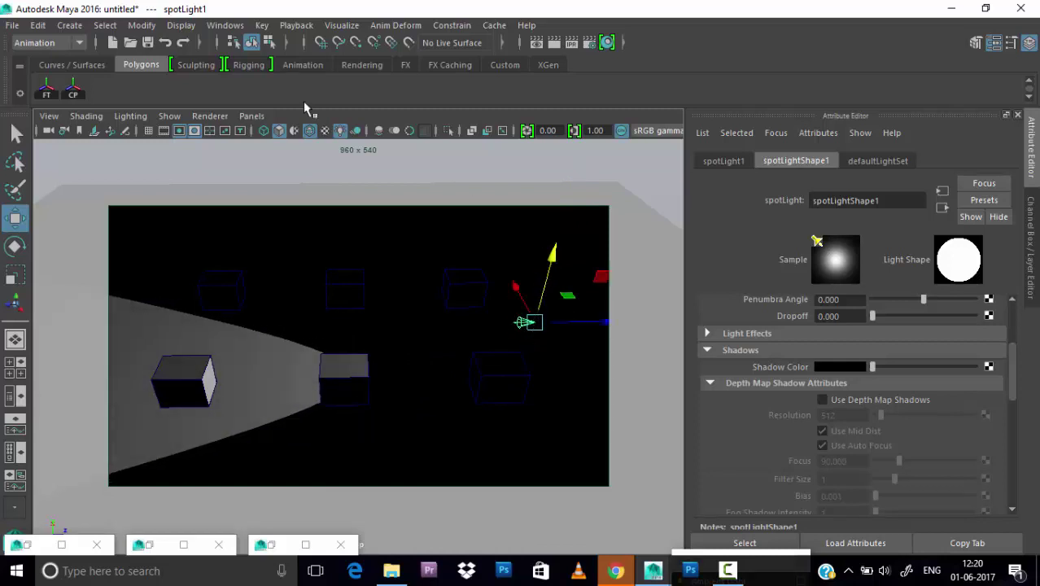
pyautogui.click(142, 26)
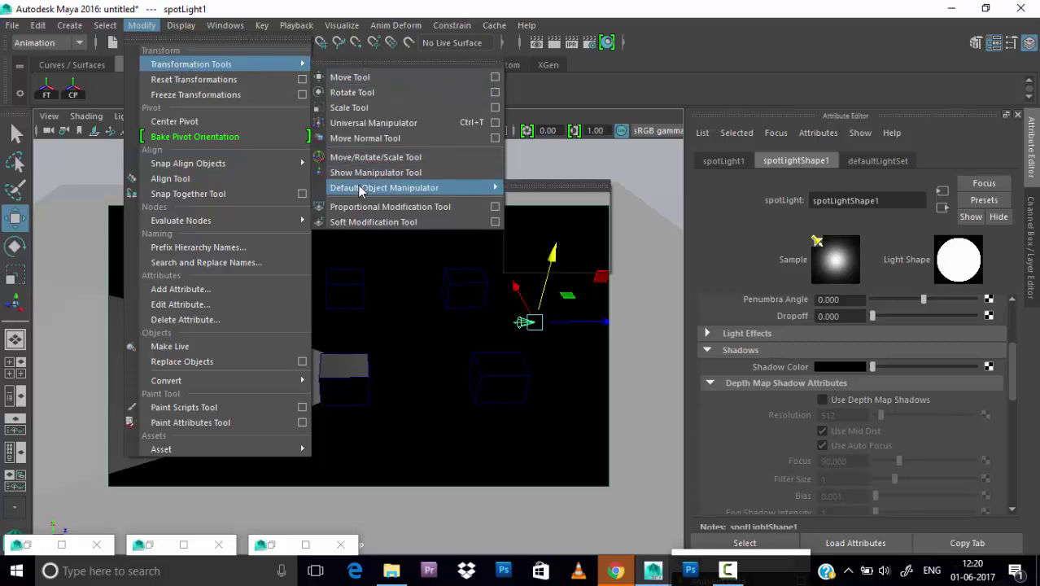
pyautogui.moveTo(191, 64)
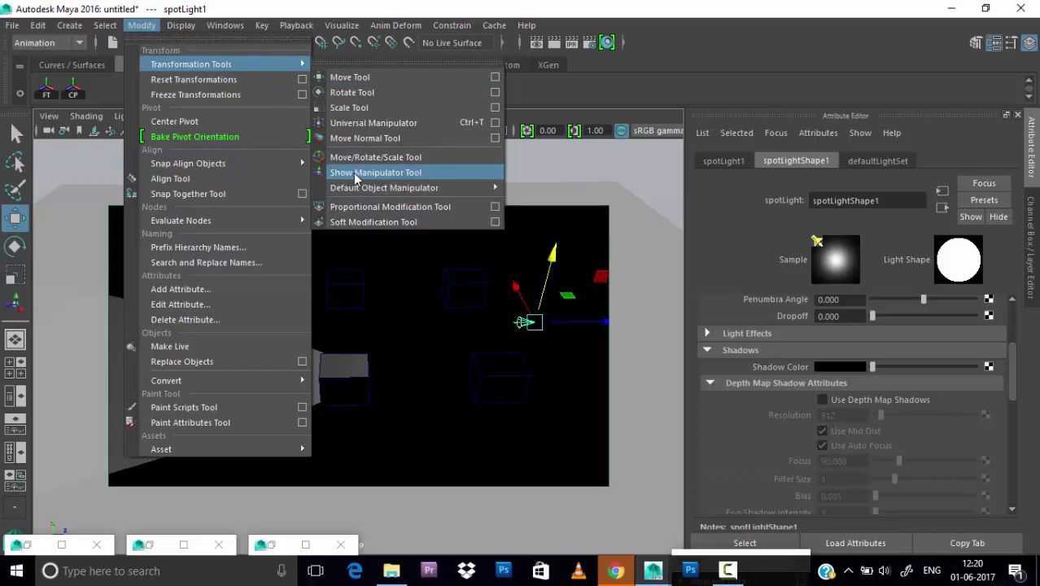
# With the Show Manipulator tool, lift the spotlight and drag its aim point onto the cubes.
pyautogui.click(355, 174)
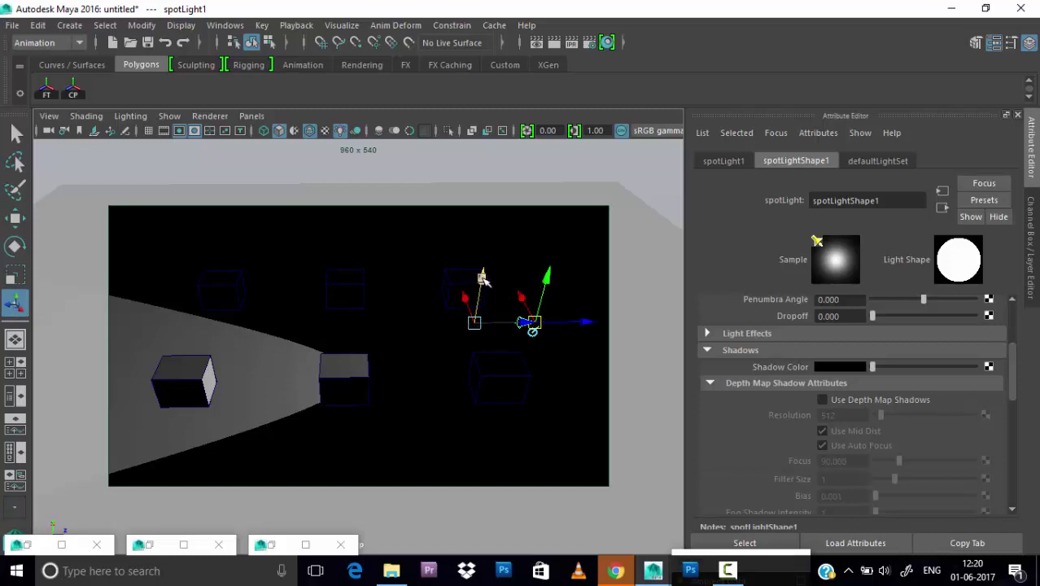
pyautogui.moveTo(483, 279)
pyautogui.mouseDown()
pyautogui.moveTo(468, 366)
pyautogui.moveTo(466, 259)
pyautogui.moveTo(462, 391)
pyautogui.moveTo(476, 336)
pyautogui.moveTo(476, 359)
pyautogui.moveTo(400, 326)
pyautogui.moveTo(455, 331)
pyautogui.moveTo(462, 345)
pyautogui.mouseUp()
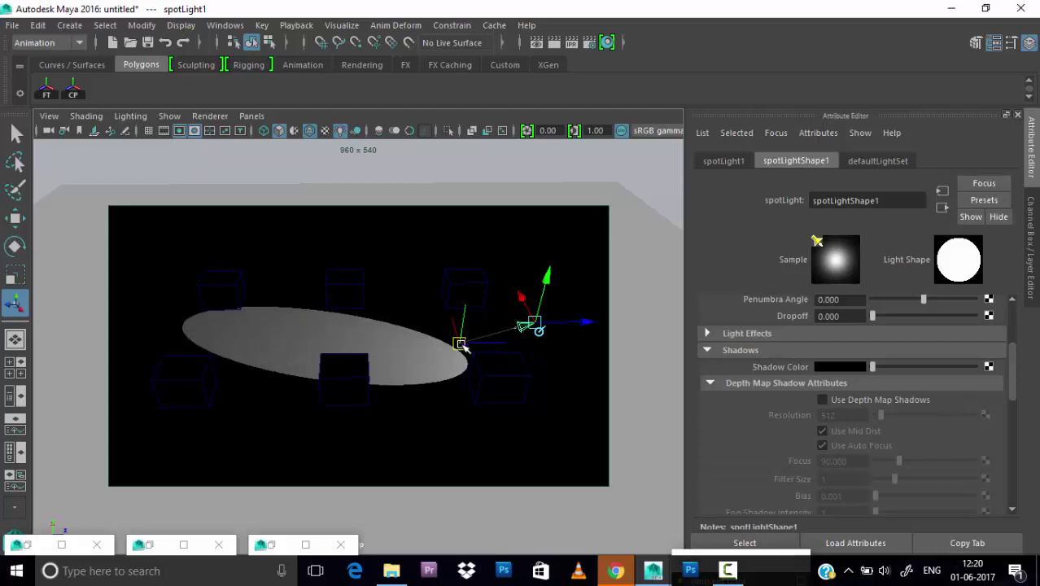
pyautogui.moveTo(535, 323)
pyautogui.mouseDown()
pyautogui.moveTo(541, 225)
pyautogui.moveTo(602, 212)
pyautogui.moveTo(649, 165)
pyautogui.mouseUp()
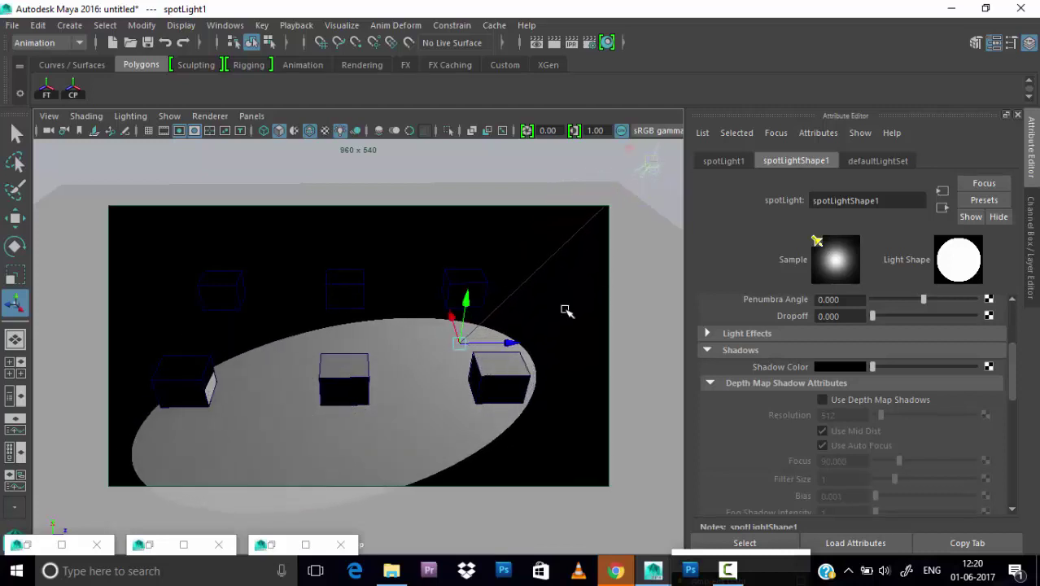
pyautogui.moveTo(505, 344); pyautogui.dragTo(455, 348)
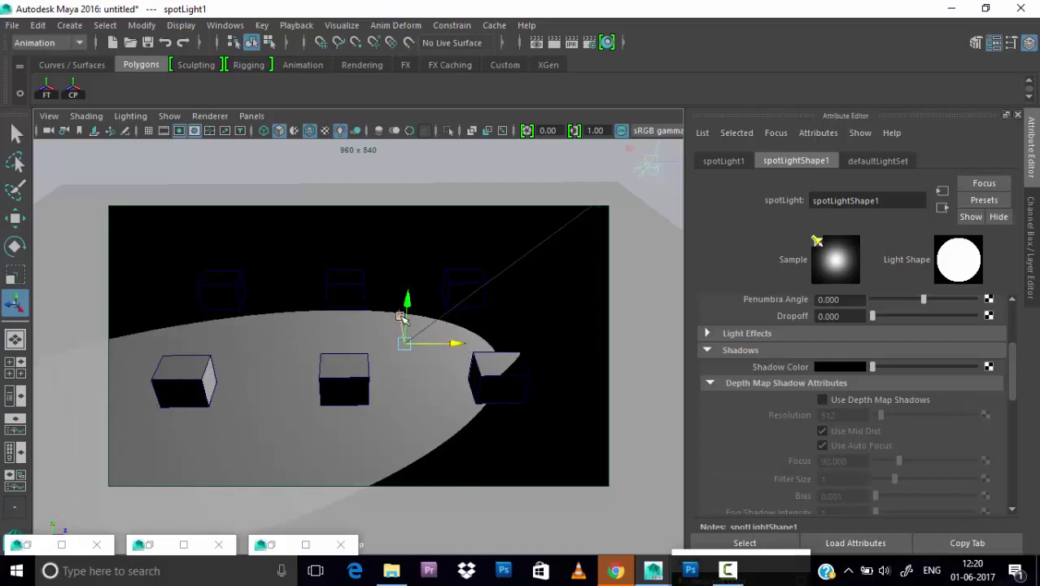
pyautogui.moveTo(401, 313)
pyautogui.mouseDown()
pyautogui.moveTo(395, 279)
pyautogui.moveTo(499, 316)
pyautogui.mouseUp()
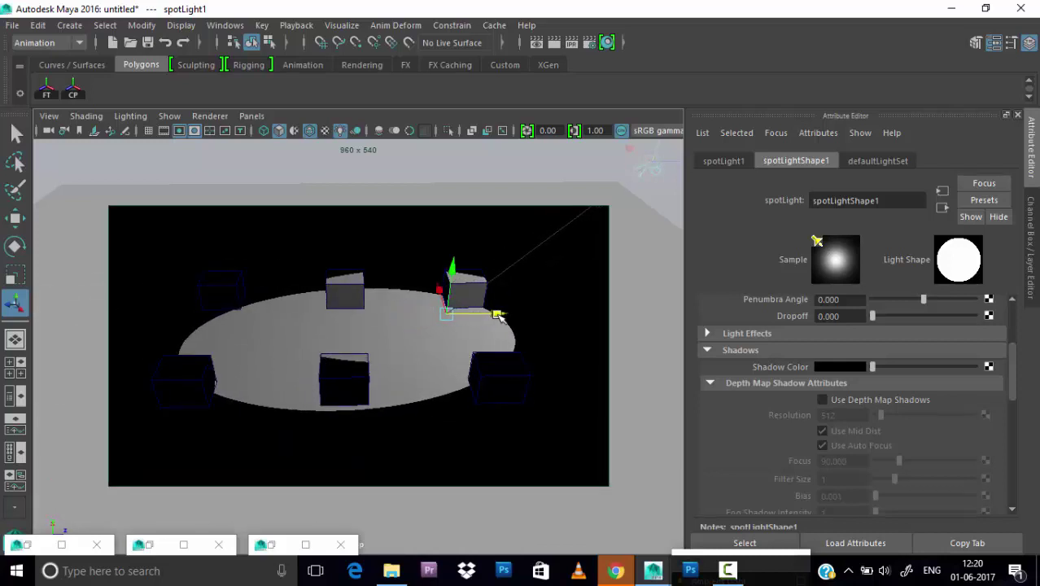
pyautogui.moveTo(440, 288)
pyautogui.mouseDown()
pyautogui.moveTo(424, 354)
pyautogui.moveTo(425, 282)
pyautogui.moveTo(418, 384)
pyautogui.moveTo(424, 267)
pyautogui.moveTo(414, 324)
pyautogui.moveTo(409, 293)
pyautogui.moveTo(418, 348)
pyautogui.moveTo(416, 294)
pyautogui.moveTo(444, 298)
pyautogui.mouseUp()
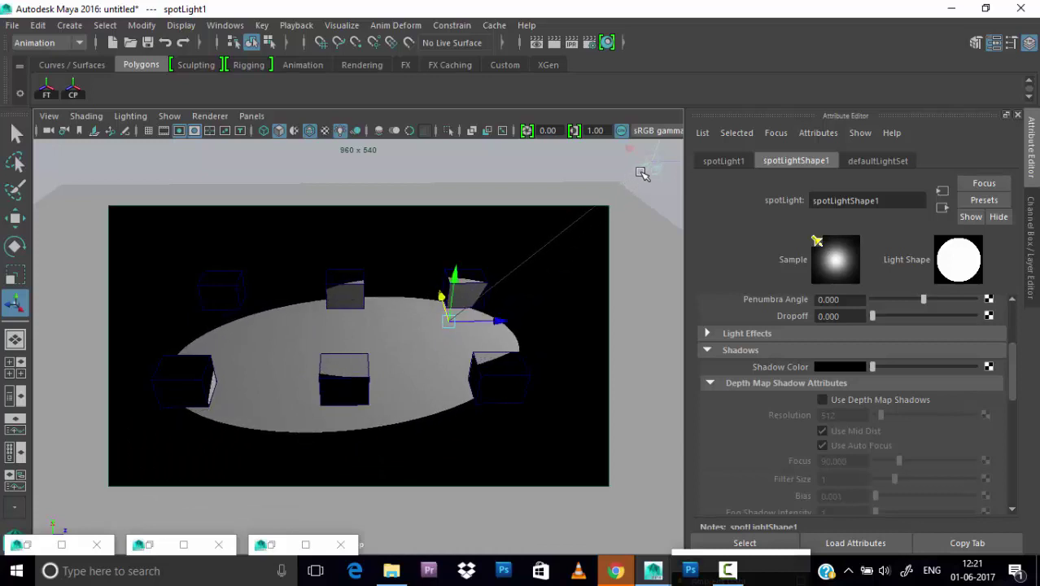
# Move the spotlight to the upper left and aim its pool toward the floor's centre.
pyautogui.moveTo(653, 165)
pyautogui.mouseDown()
pyautogui.moveTo(436, 278)
pyautogui.moveTo(262, 323)
pyautogui.moveTo(190, 297)
pyautogui.moveTo(155, 227)
pyautogui.mouseUp()
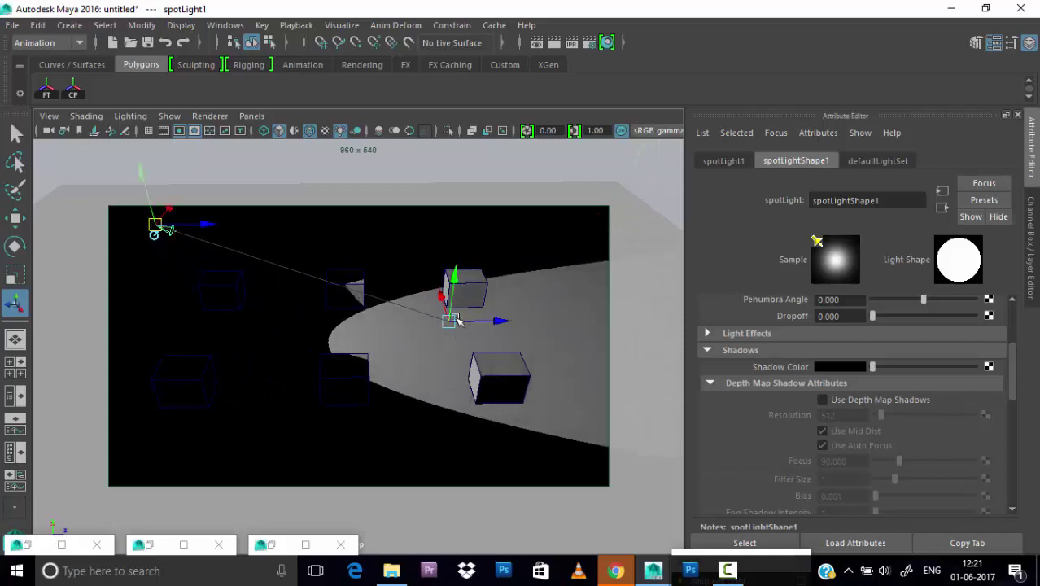
pyautogui.moveTo(458, 321); pyautogui.dragTo(262, 324)
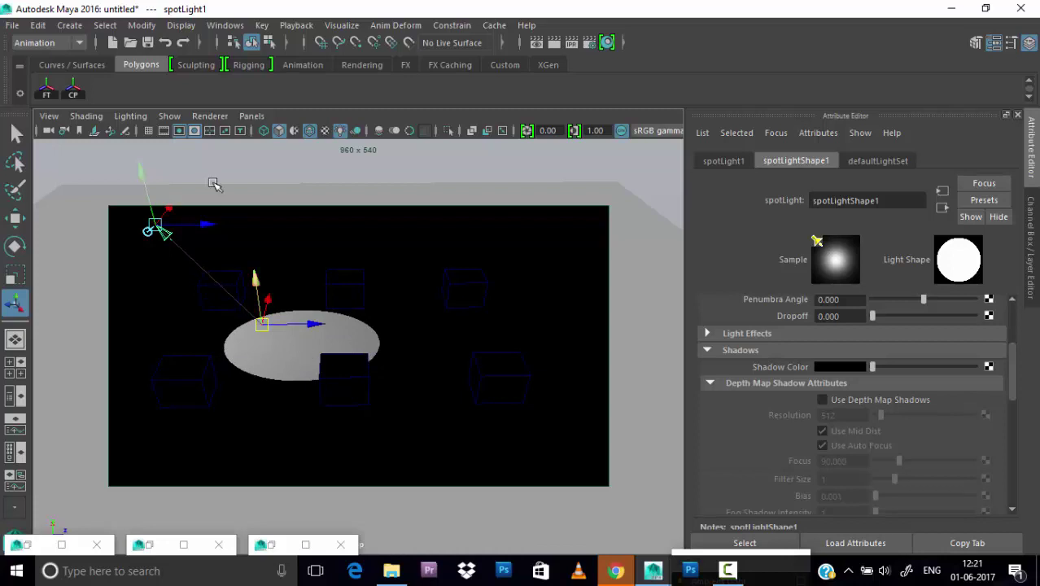
pyautogui.click(70, 25)
pyautogui.moveTo(92, 110)
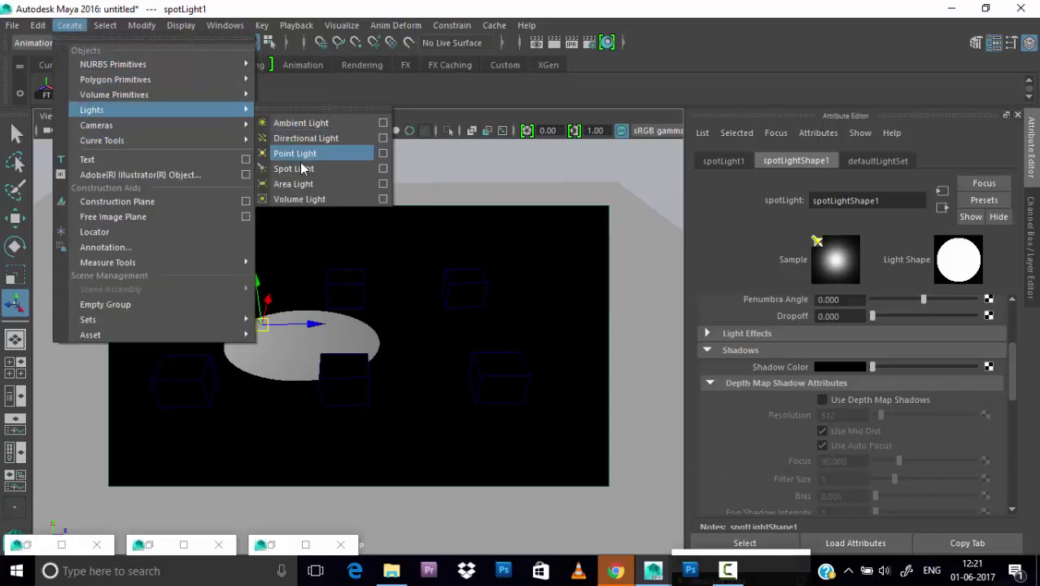
pyautogui.click(292, 183)
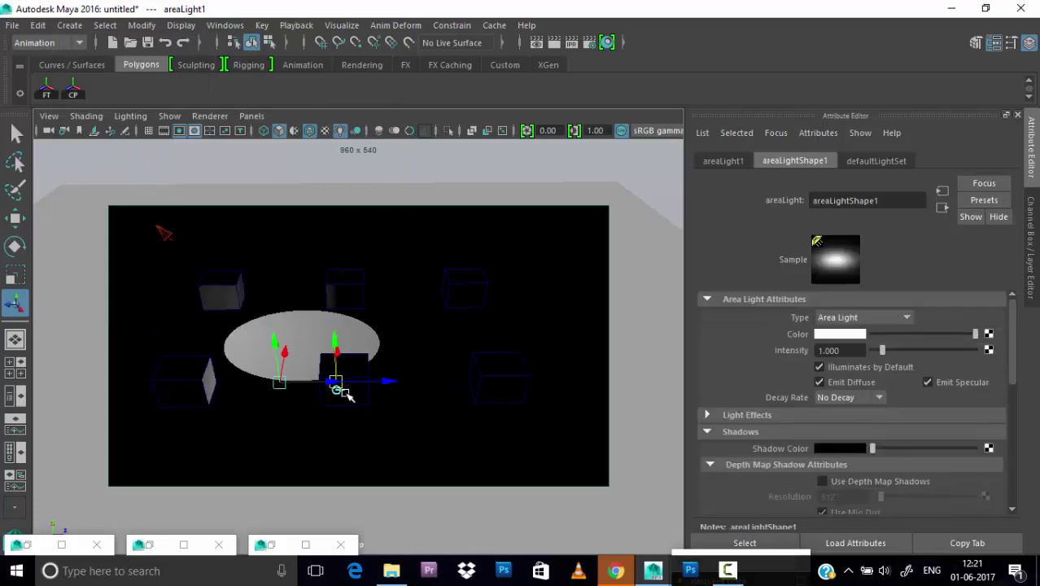
pyautogui.moveTo(334, 337); pyautogui.dragTo(348, 246)
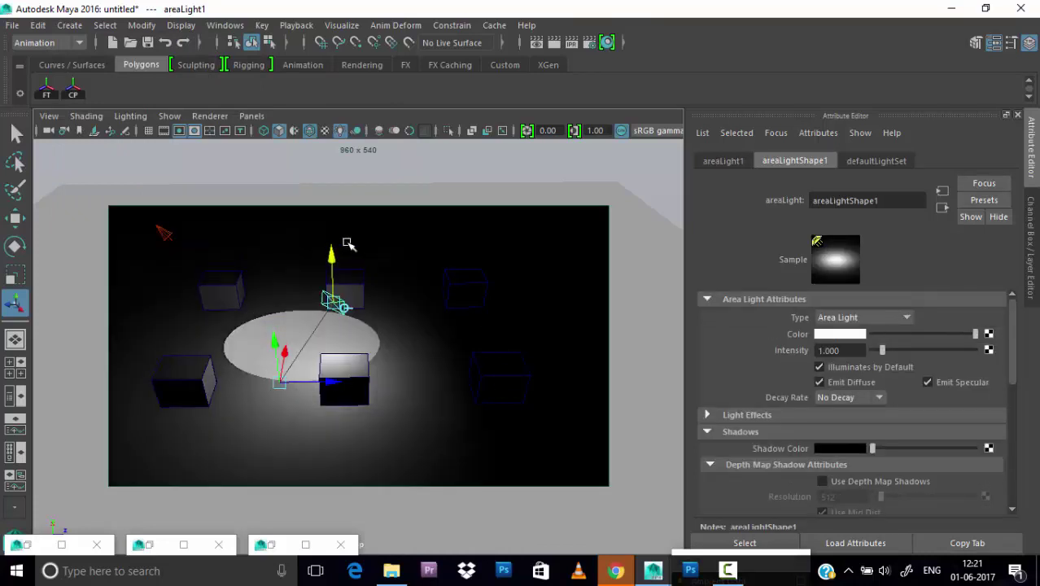
pyautogui.moveTo(337, 299)
pyautogui.mouseDown()
pyautogui.moveTo(547, 264)
pyautogui.moveTo(579, 238)
pyautogui.mouseUp()
pyautogui.moveTo(279, 385)
pyautogui.mouseDown()
pyautogui.moveTo(441, 292)
pyautogui.moveTo(392, 365)
pyautogui.moveTo(480, 255)
pyautogui.moveTo(227, 203)
pyautogui.moveTo(139, 343)
pyautogui.moveTo(364, 469)
pyautogui.moveTo(541, 262)
pyautogui.moveTo(523, 301)
pyautogui.moveTo(221, 292)
pyautogui.moveTo(297, 330)
pyautogui.moveTo(364, 331)
pyautogui.mouseUp()
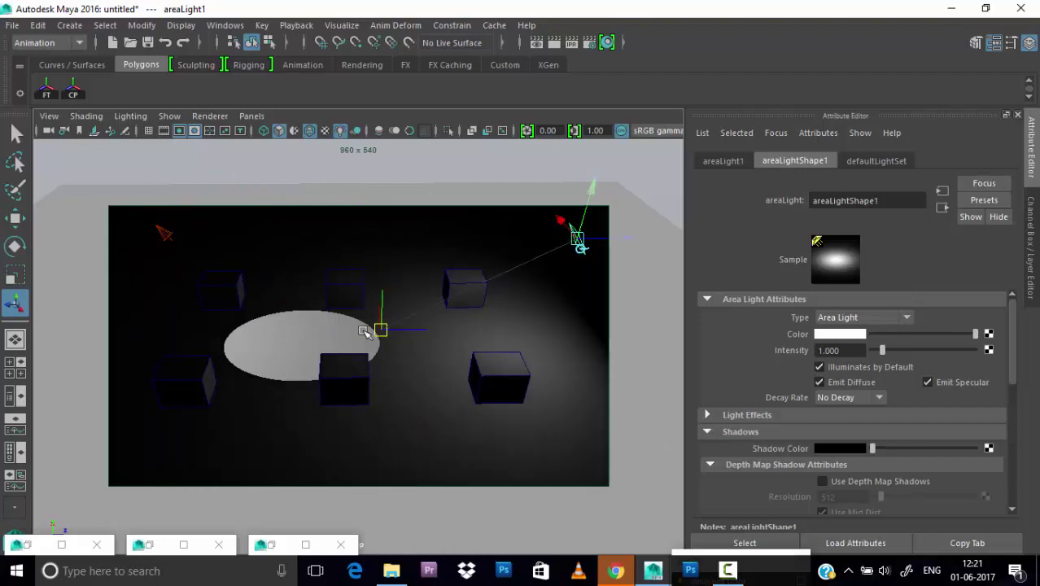
pyautogui.moveTo(578, 241)
pyautogui.mouseDown()
pyautogui.moveTo(395, 244)
pyautogui.moveTo(178, 305)
pyautogui.moveTo(229, 277)
pyautogui.moveTo(283, 290)
pyautogui.moveTo(166, 223)
pyautogui.moveTo(165, 233)
pyautogui.mouseUp()
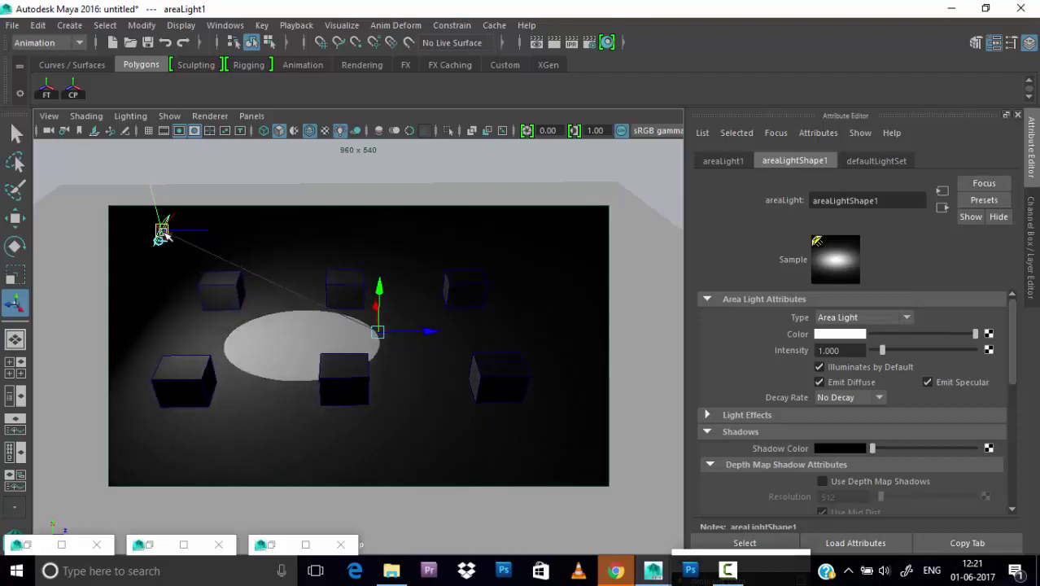
pyautogui.moveTo(163, 234); pyautogui.dragTo(203, 277)
pyautogui.moveTo(335, 291)
pyautogui.mouseDown()
pyautogui.moveTo(506, 297)
pyautogui.moveTo(371, 210)
pyautogui.moveTo(360, 167)
pyautogui.moveTo(406, 70)
pyautogui.moveTo(400, 417)
pyautogui.moveTo(423, 498)
pyautogui.moveTo(274, 471)
pyautogui.moveTo(332, 465)
pyautogui.mouseUp()
pyautogui.moveTo(332, 428)
pyautogui.mouseDown()
pyautogui.moveTo(337, 342)
pyautogui.moveTo(331, 361)
pyautogui.moveTo(320, 203)
pyautogui.moveTo(331, 405)
pyautogui.moveTo(335, 368)
pyautogui.moveTo(327, 399)
pyautogui.moveTo(483, 402)
pyautogui.mouseUp()
pyautogui.moveTo(428, 334)
pyautogui.mouseDown()
pyautogui.moveTo(383, 332)
pyautogui.moveTo(402, 302)
pyautogui.moveTo(498, 371)
pyautogui.moveTo(499, 460)
pyautogui.moveTo(330, 421)
pyautogui.moveTo(415, 427)
pyautogui.moveTo(383, 318)
pyautogui.moveTo(359, 295)
pyautogui.moveTo(213, 285)
pyautogui.moveTo(185, 371)
pyautogui.moveTo(423, 415)
pyautogui.moveTo(489, 395)
pyautogui.moveTo(432, 291)
pyautogui.moveTo(364, 308)
pyautogui.mouseUp()
pyautogui.moveTo(434, 404); pyautogui.dragTo(549, 335)
pyautogui.press('Delete')
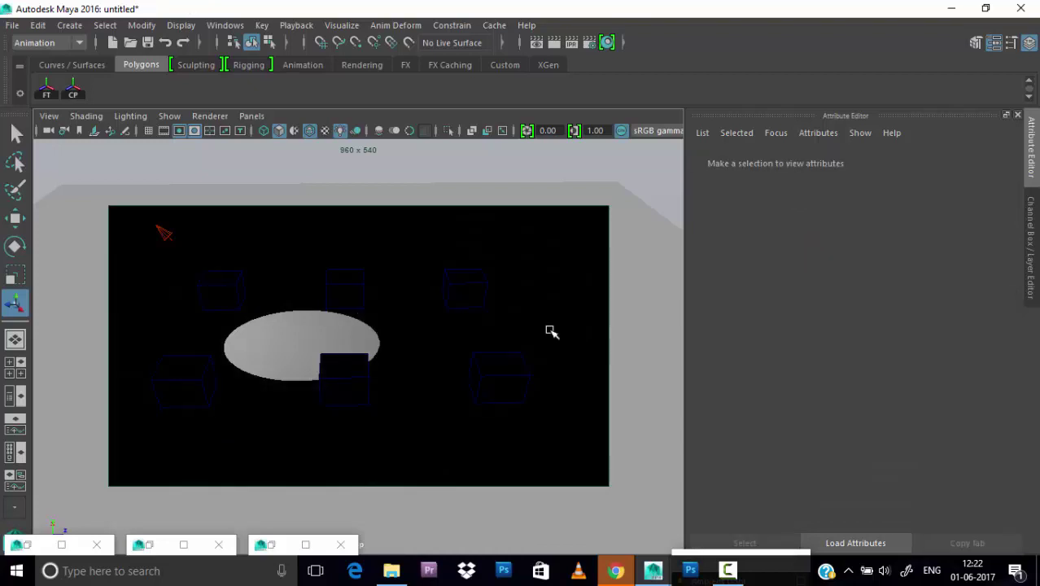
# Create pointLight1 and place it at the left edge beside the front-left cube.
pyautogui.click(69, 25)
pyautogui.moveTo(155, 110)
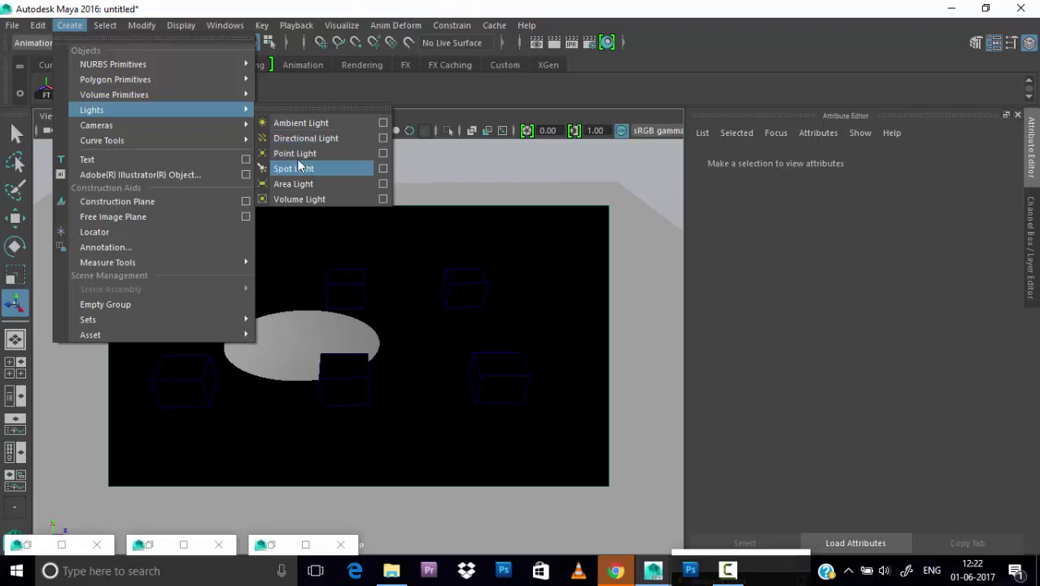
pyautogui.click(294, 153)
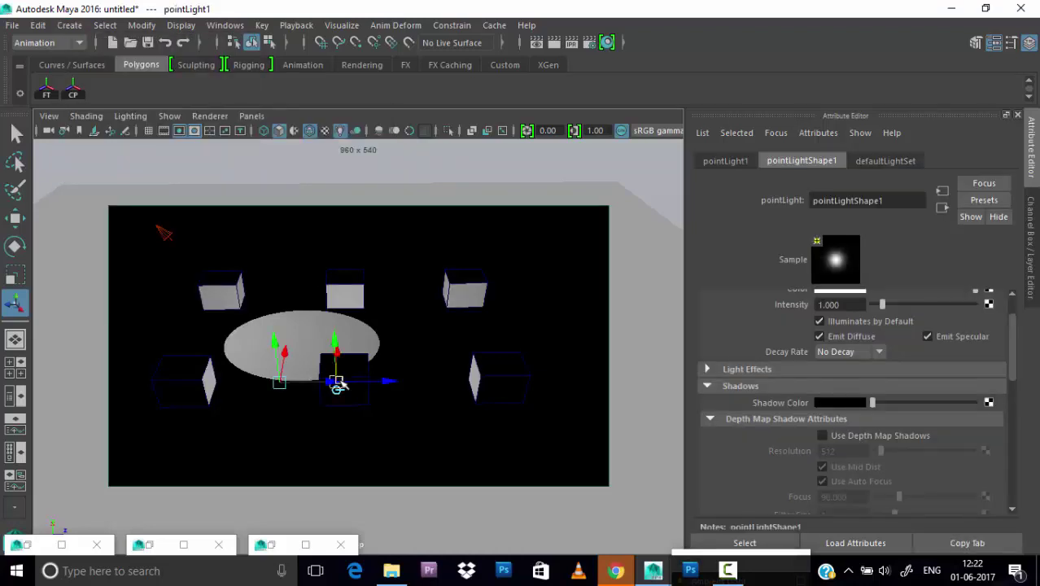
pyautogui.moveTo(339, 385); pyautogui.dragTo(570, 296)
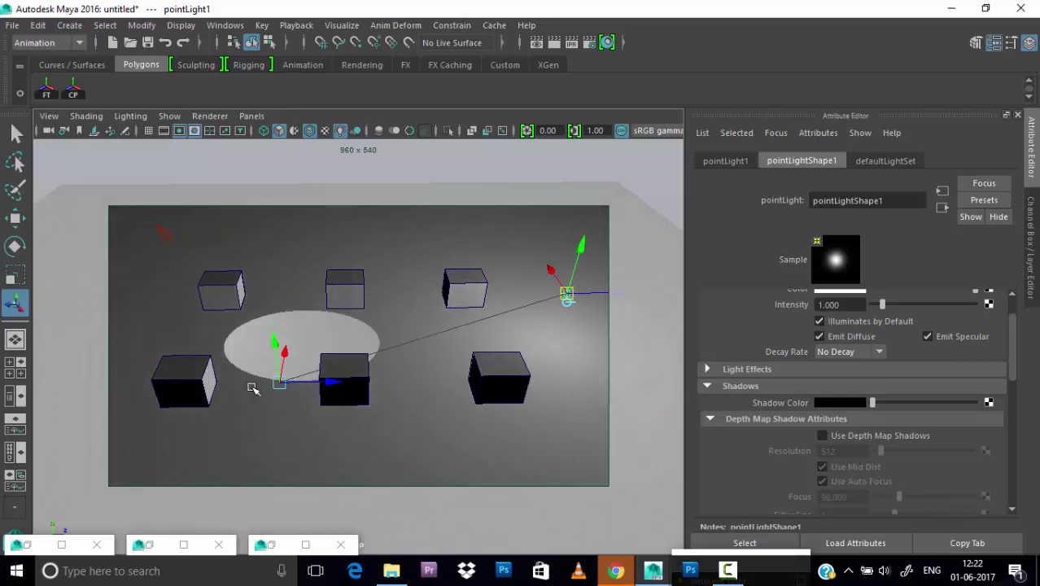
pyautogui.moveTo(282, 382)
pyautogui.mouseDown()
pyautogui.moveTo(476, 315)
pyautogui.moveTo(541, 362)
pyautogui.moveTo(482, 329)
pyautogui.moveTo(490, 337)
pyautogui.moveTo(488, 324)
pyautogui.mouseUp()
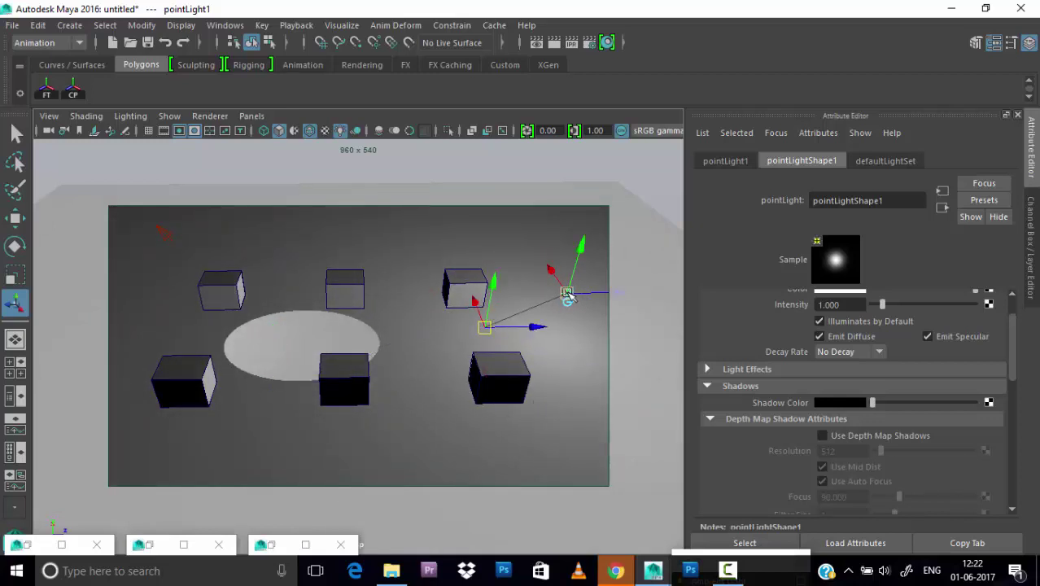
pyautogui.moveTo(567, 296)
pyautogui.mouseDown()
pyautogui.moveTo(425, 237)
pyautogui.moveTo(225, 388)
pyautogui.moveTo(233, 356)
pyautogui.moveTo(234, 370)
pyautogui.moveTo(144, 365)
pyautogui.moveTo(160, 316)
pyautogui.moveTo(161, 351)
pyautogui.mouseUp()
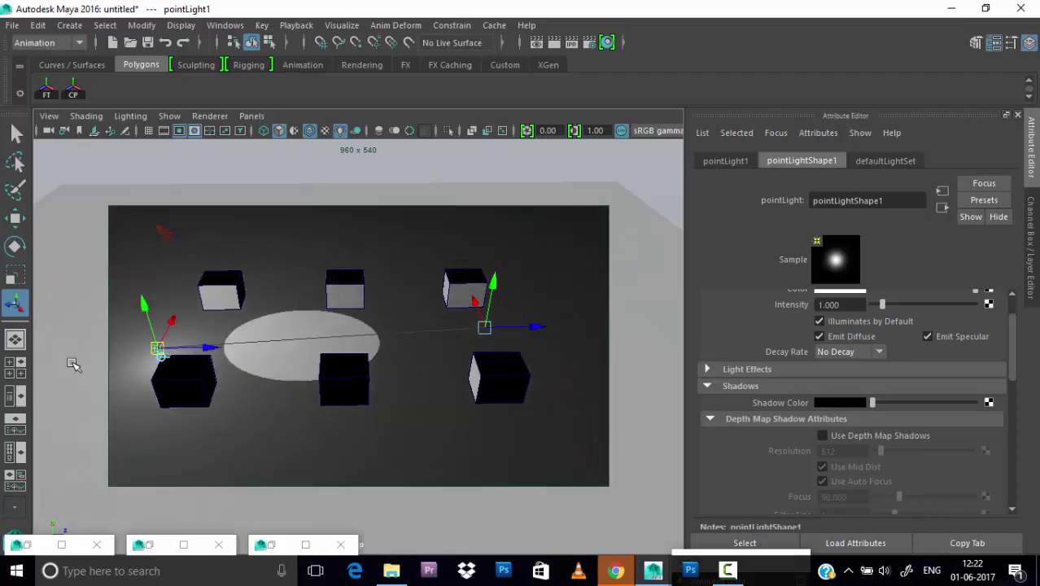
pyautogui.doubleClick(17, 304)
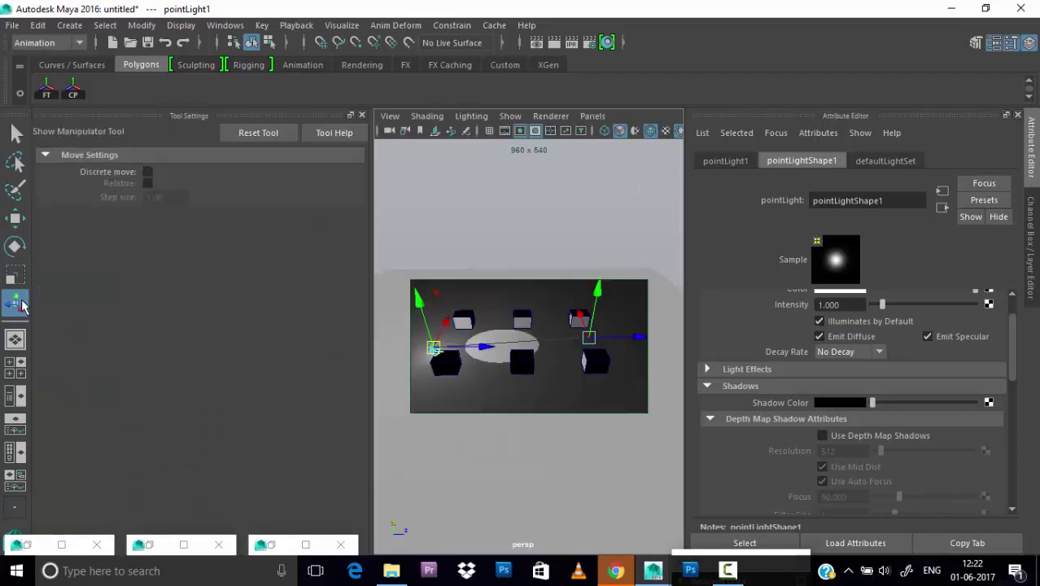
pyautogui.click(362, 116)
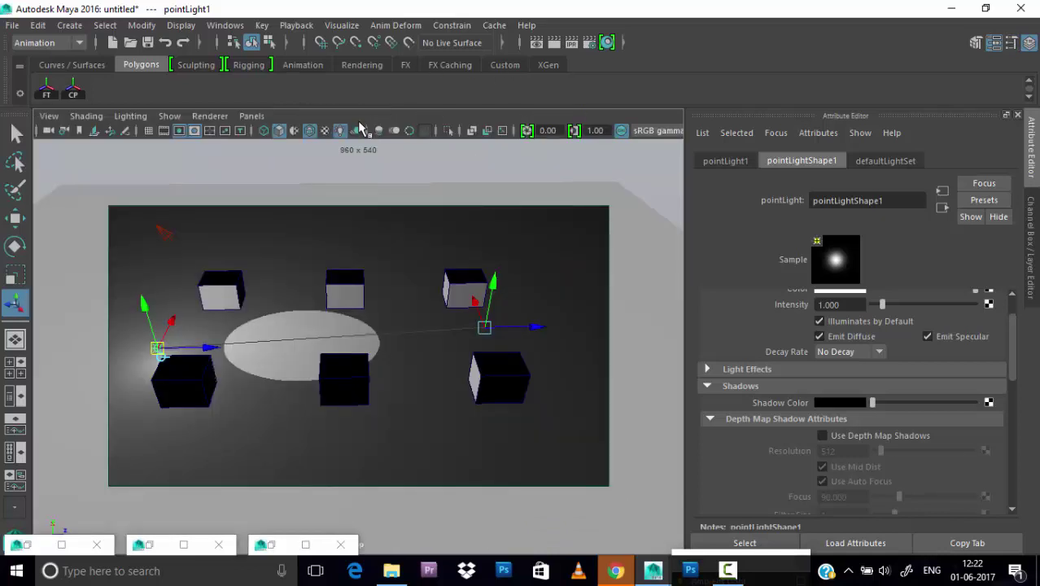
# Select spotLight1 and move it so its light pool shifts to the right.
pyautogui.click(168, 234)
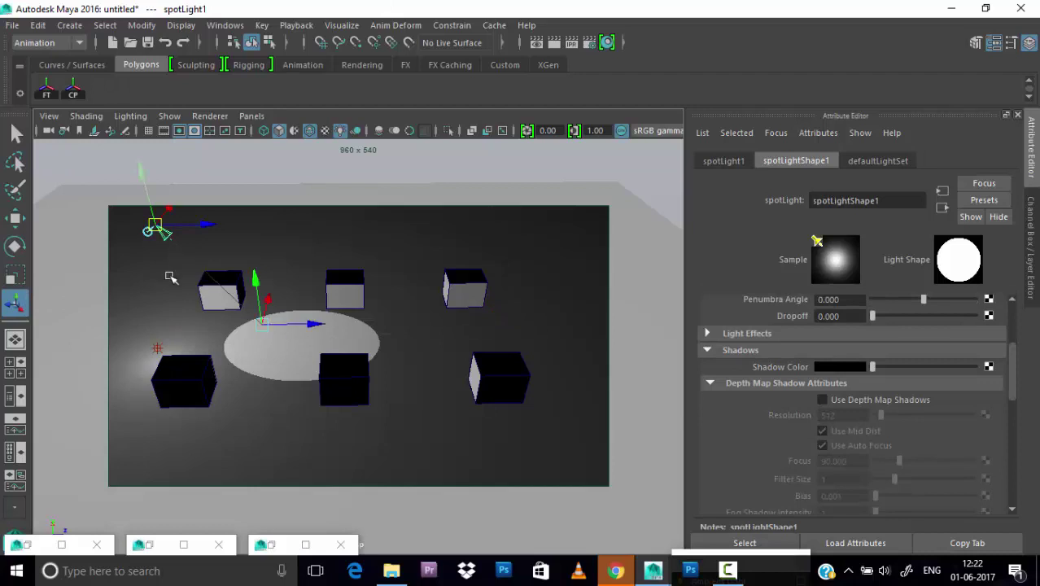
pyautogui.click(14, 218)
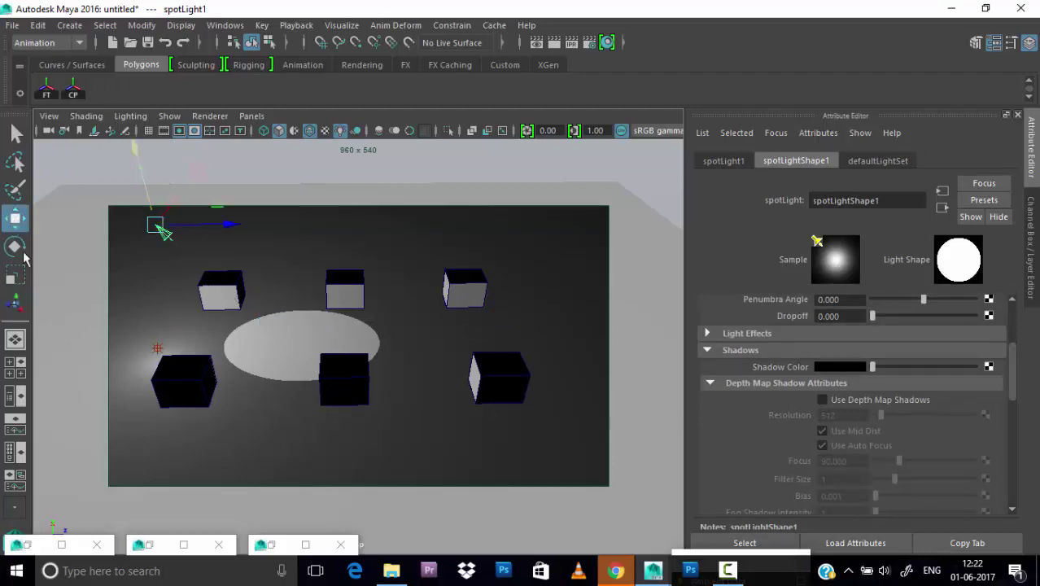
pyautogui.moveTo(160, 228)
pyautogui.mouseDown()
pyautogui.moveTo(276, 301)
pyautogui.moveTo(253, 238)
pyautogui.moveTo(272, 308)
pyautogui.moveTo(283, 262)
pyautogui.moveTo(268, 280)
pyautogui.moveTo(303, 264)
pyautogui.moveTo(413, 283)
pyautogui.moveTo(256, 393)
pyautogui.moveTo(210, 343)
pyautogui.moveTo(169, 234)
pyautogui.moveTo(292, 248)
pyautogui.moveTo(250, 255)
pyautogui.moveTo(285, 264)
pyautogui.moveTo(327, 239)
pyautogui.moveTo(294, 264)
pyautogui.moveTo(297, 280)
pyautogui.moveTo(272, 244)
pyautogui.moveTo(293, 271)
pyautogui.moveTo(307, 324)
pyautogui.moveTo(287, 262)
pyautogui.moveTo(275, 290)
pyautogui.mouseUp()
pyautogui.press('e')
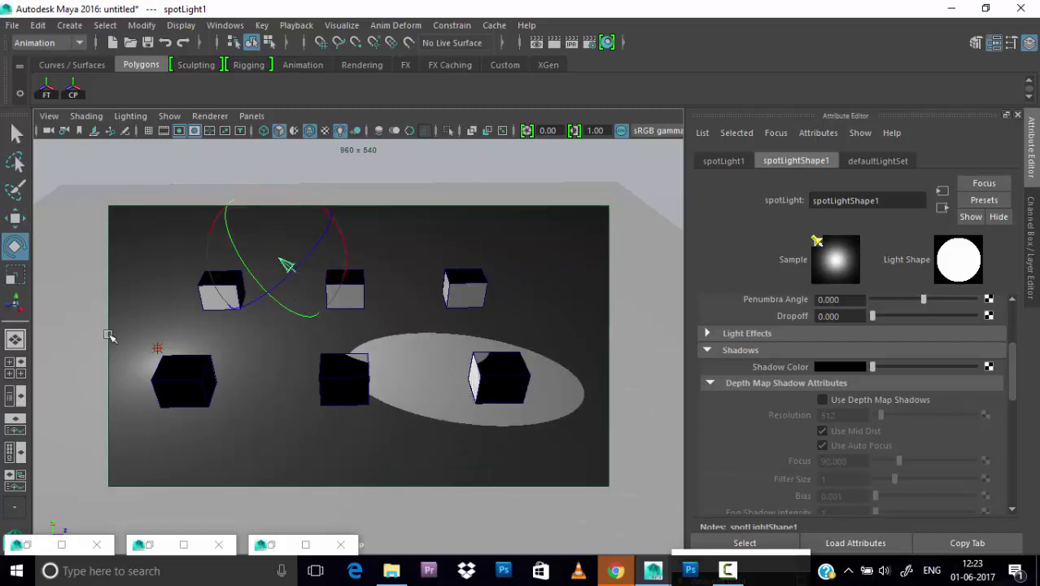
# Aim spotLight1 at the back cube and pull it past the lower-right cube to flood the floor.
pyautogui.click(9, 304)
pyautogui.moveTo(392, 351); pyautogui.dragTo(323, 306)
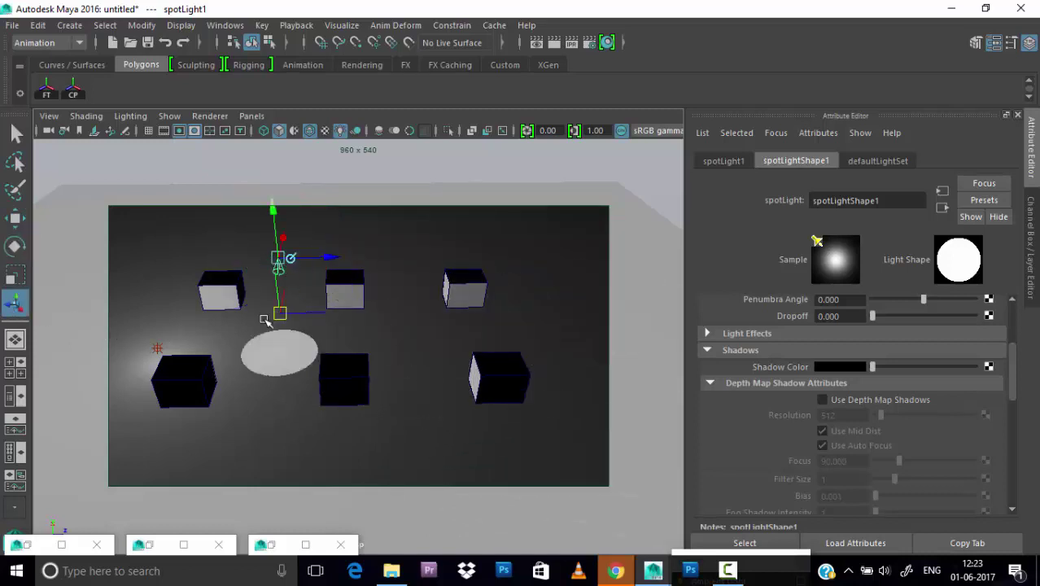
pyautogui.moveTo(280, 260)
pyautogui.mouseDown()
pyautogui.moveTo(285, 239)
pyautogui.moveTo(407, 280)
pyautogui.moveTo(525, 281)
pyautogui.moveTo(574, 397)
pyautogui.moveTo(812, 117)
pyautogui.moveTo(989, 92)
pyautogui.moveTo(963, 167)
pyautogui.mouseUp()
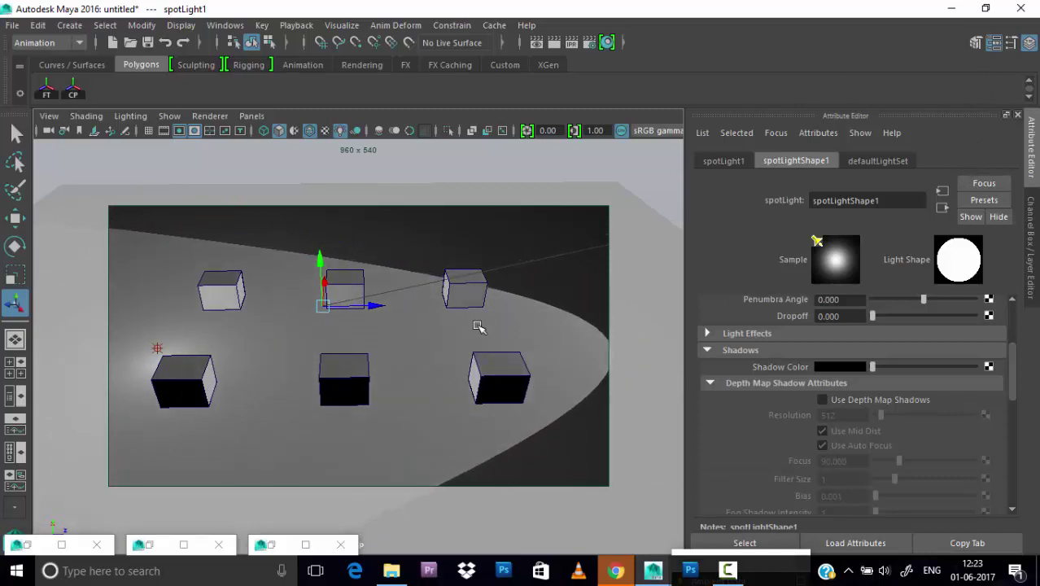
pyautogui.moveTo(479, 327)
pyautogui.keyDown('alt'); pyautogui.mouseDown()
pyautogui.moveTo(353, 359)
pyautogui.moveTo(474, 355)
pyautogui.moveTo(341, 358)
pyautogui.moveTo(457, 372)
pyautogui.moveTo(373, 343)
pyautogui.moveTo(109, 334)
pyautogui.moveTo(422, 341)
pyautogui.moveTo(244, 350)
pyautogui.moveTo(318, 360)
pyautogui.moveTo(457, 295)
pyautogui.moveTo(358, 292)
pyautogui.moveTo(402, 294)
pyautogui.moveTo(384, 298)
pyautogui.mouseUp(); pyautogui.keyUp('alt')
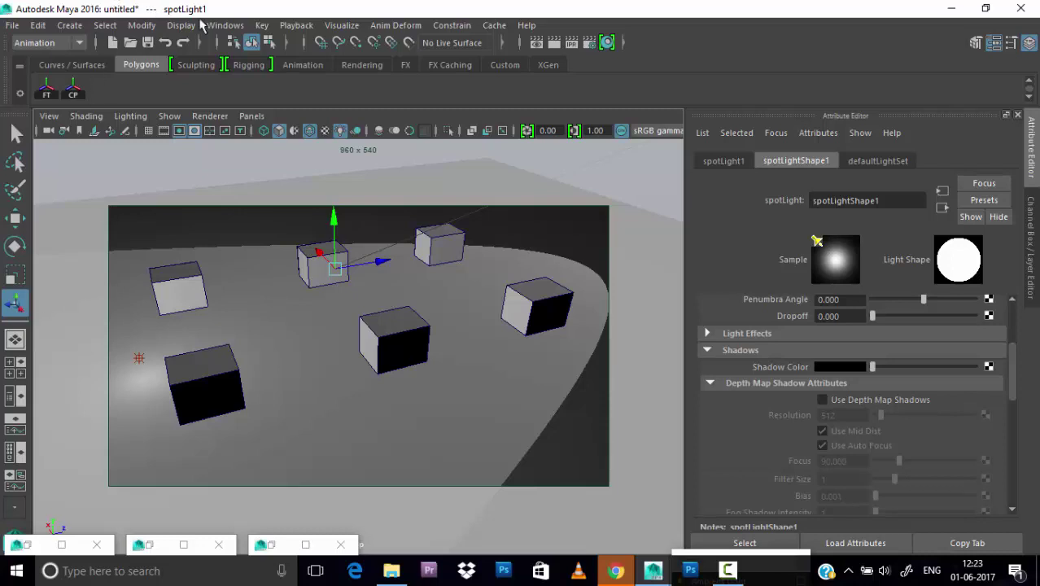
# Open Modify > Transformation Tools to reach the Show Manipulator Tool.
pyautogui.click(141, 26)
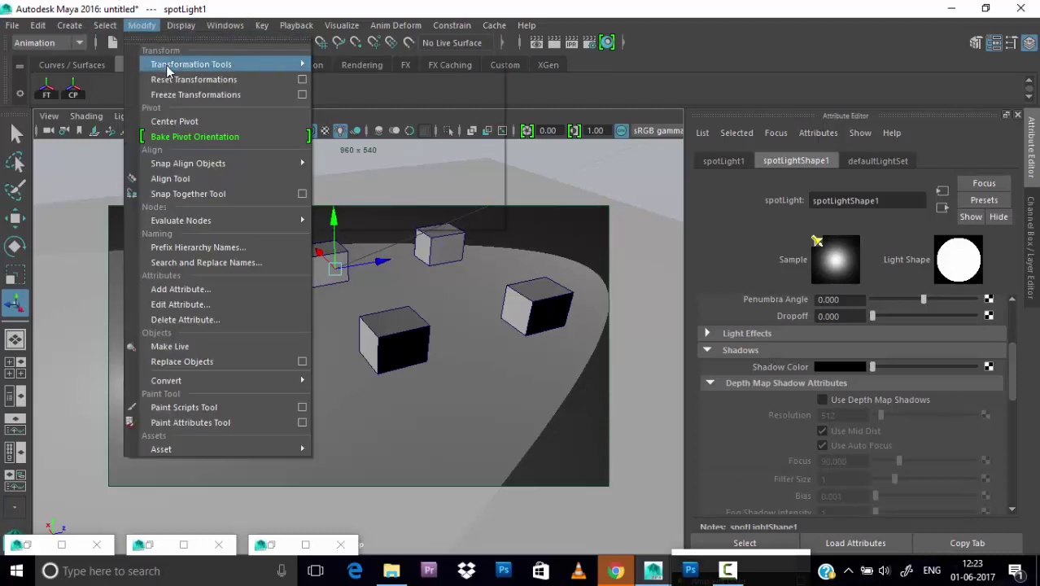